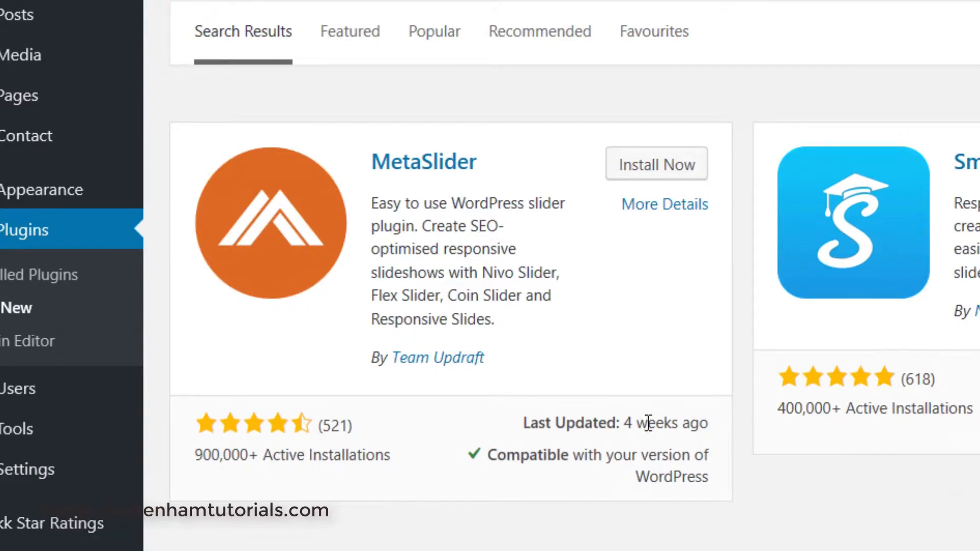
# Step: Install and activate the MetaSlider plugin, and open its slideshow page
pyautogui.click(651, 174)
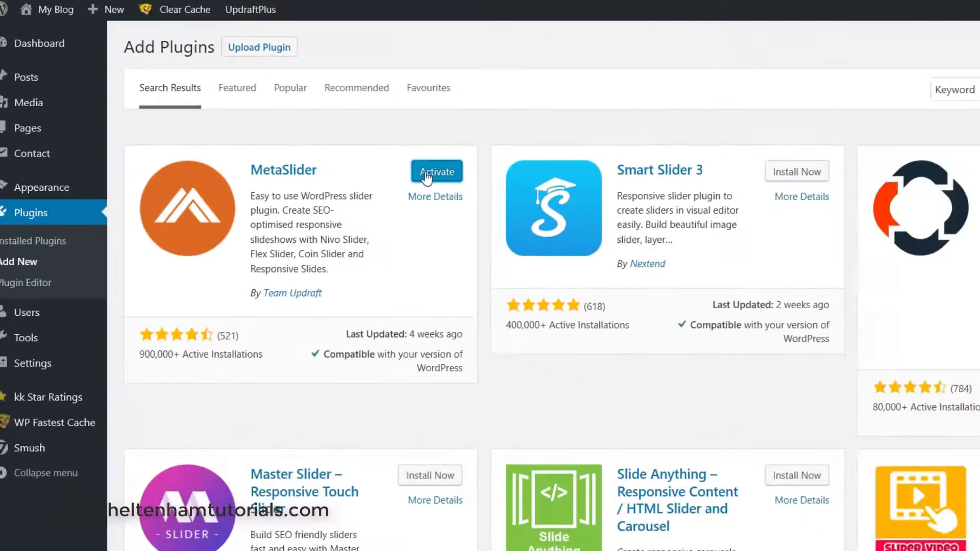
pyautogui.click(344, 176)
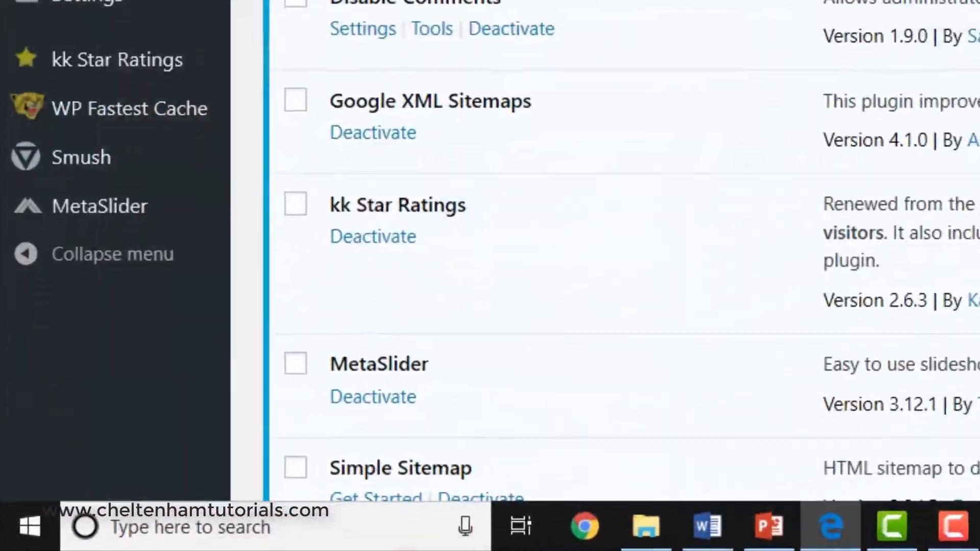
pyautogui.moveTo(63, 193)
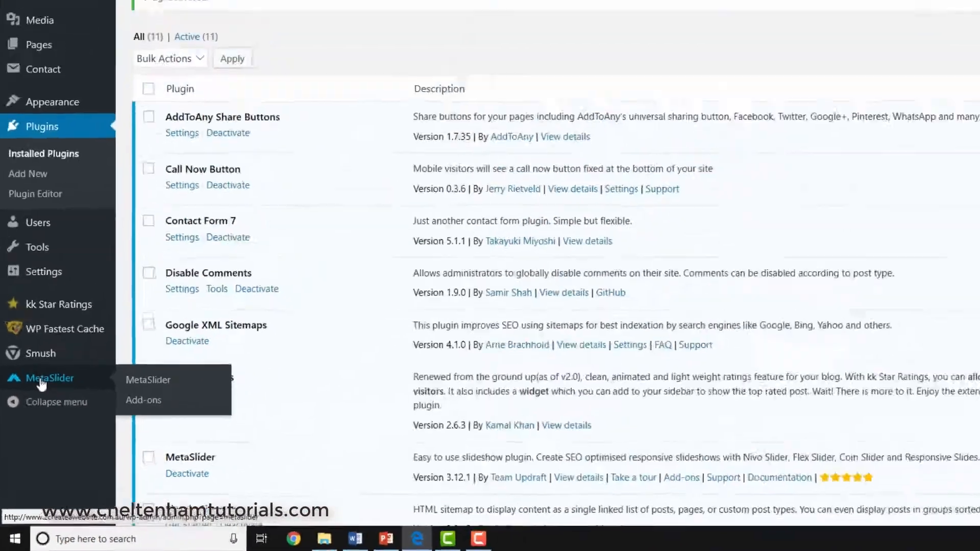
pyautogui.click(93, 193)
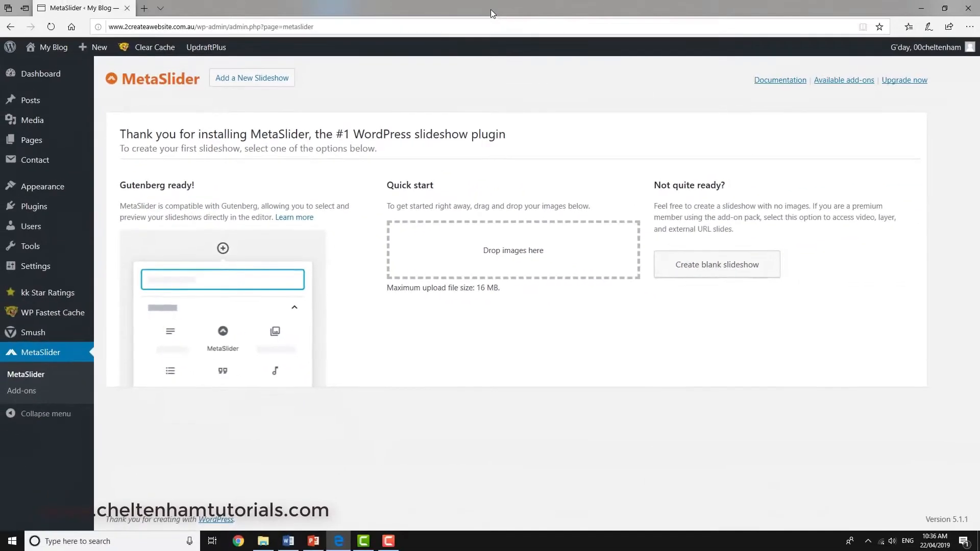
# Step: Create a slideshow by adding slider-01.jpg through slider-05.jpg from the Downloads folder to MetaSlider's quick start image area
pyautogui.doubleClick(491, 10)
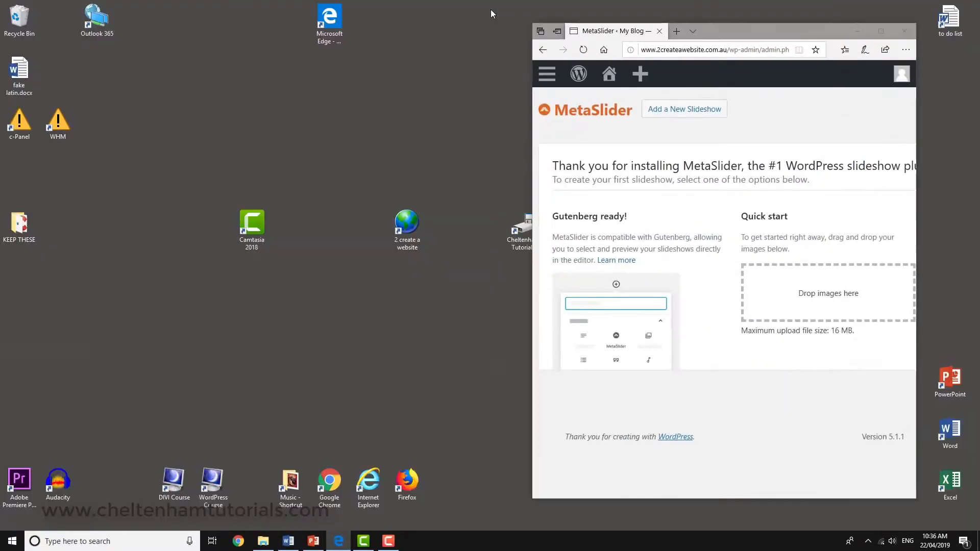
pyautogui.click(272, 539)
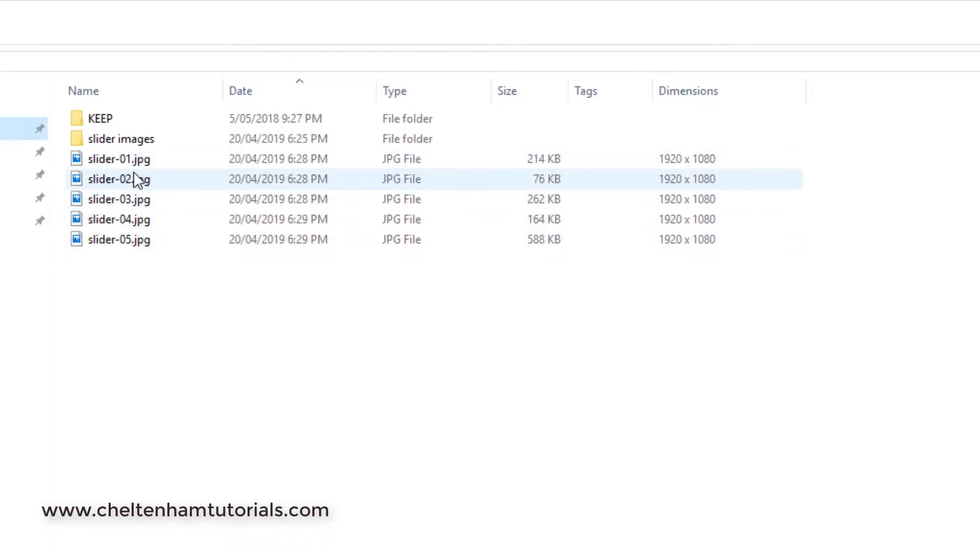
pyautogui.click(96, 159)
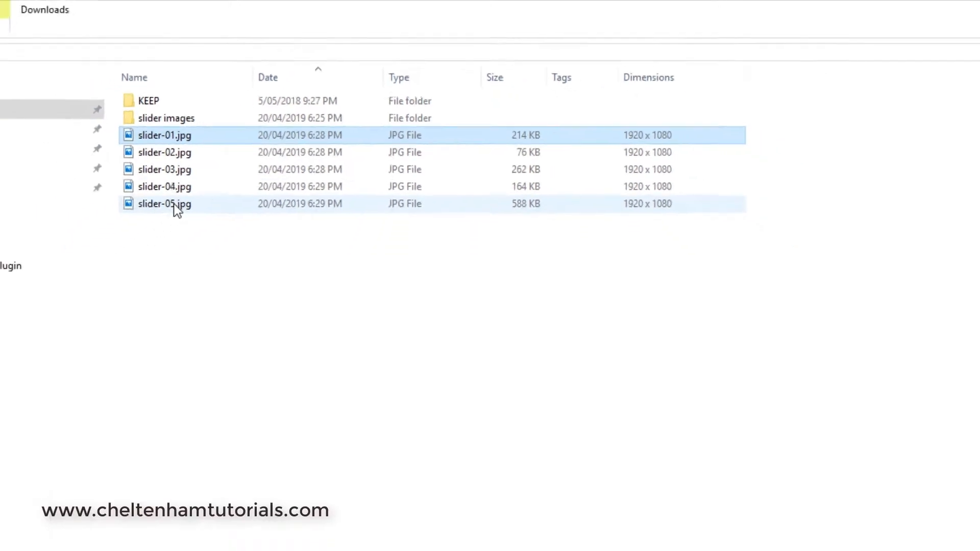
pyautogui.keyDown('shift'); pyautogui.click(131, 240); pyautogui.keyUp('shift')
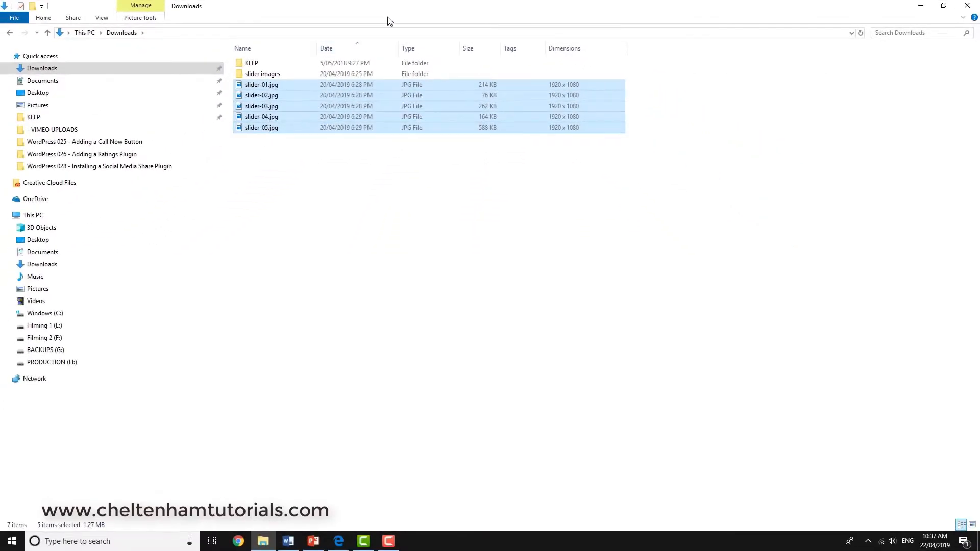
pyautogui.doubleClick(388, 21)
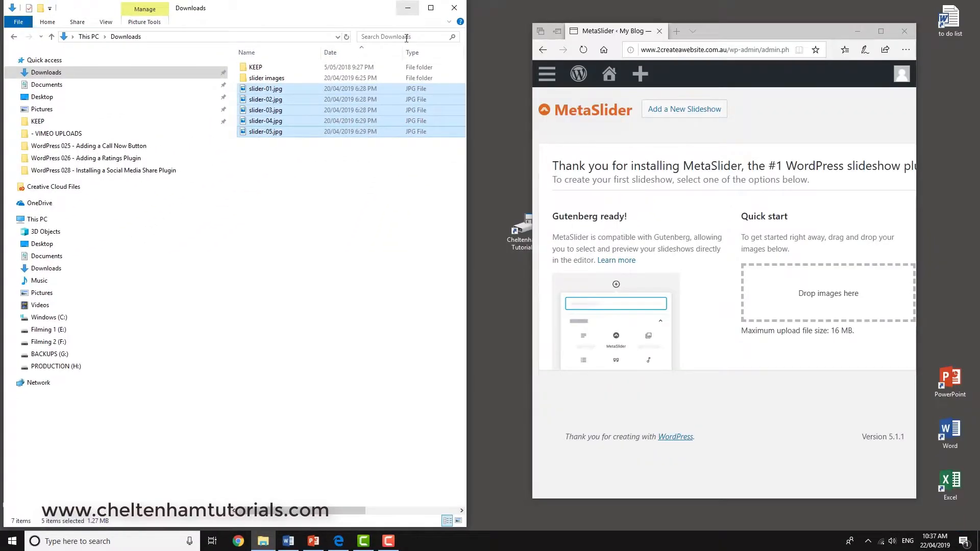
pyautogui.moveTo(277, 111); pyautogui.dragTo(805, 306)
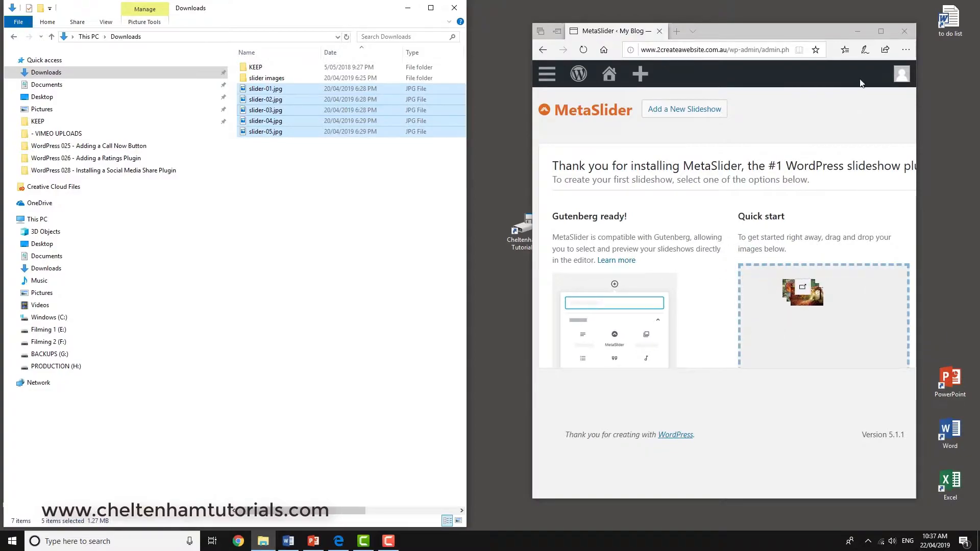
pyautogui.click(881, 31)
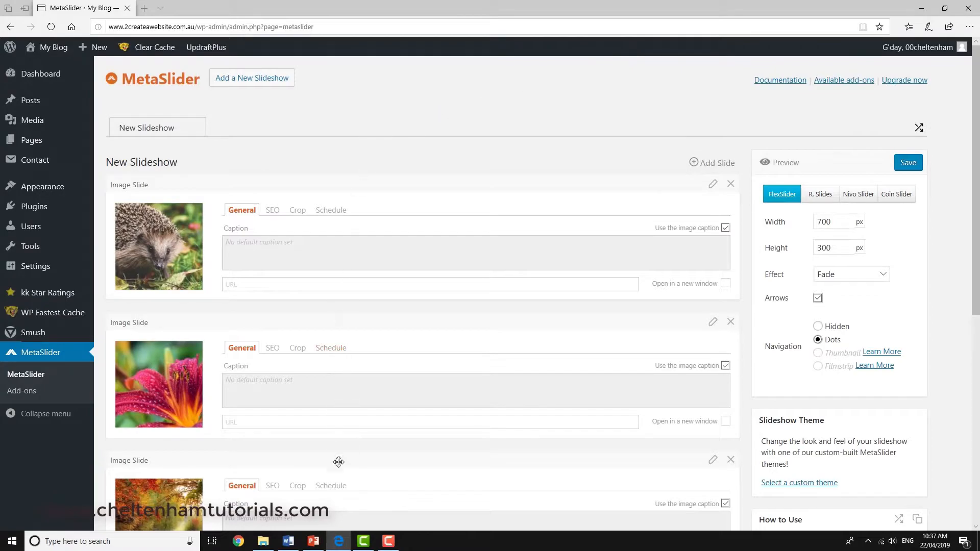
pyautogui.click(263, 542)
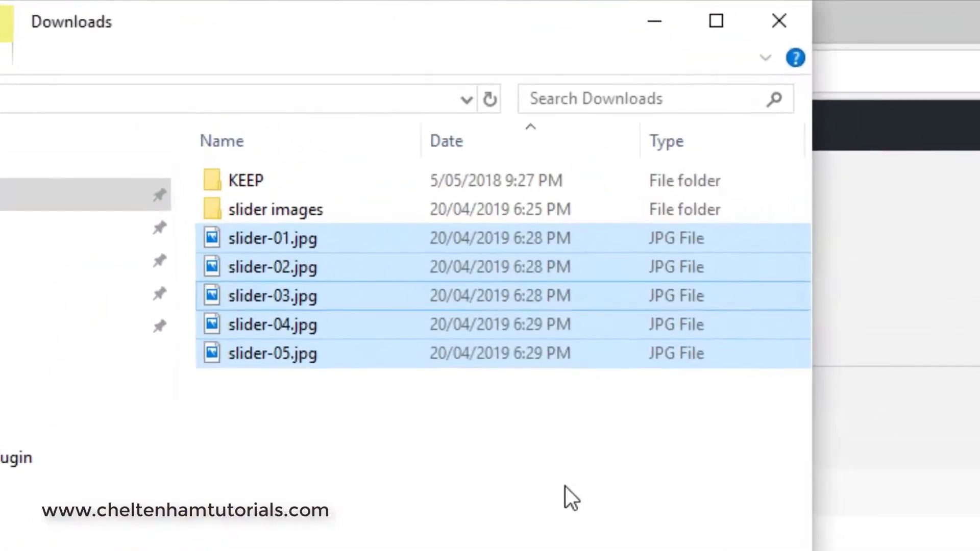
pyautogui.click(733, 29)
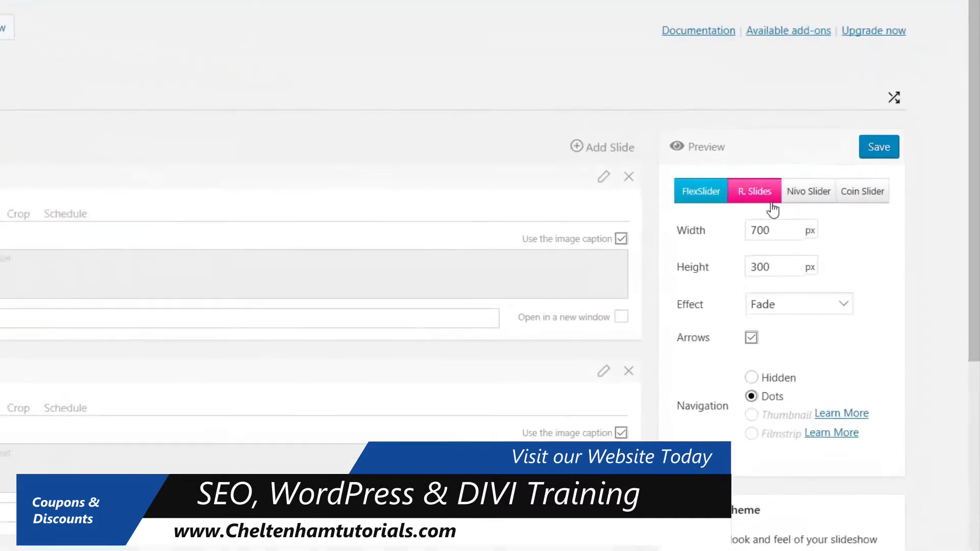
# Step: Set the slideshow's width to 1920 px and height to 1080 px, with Fade as its effect
pyautogui.moveTo(830, 219); pyautogui.dragTo(813, 220)
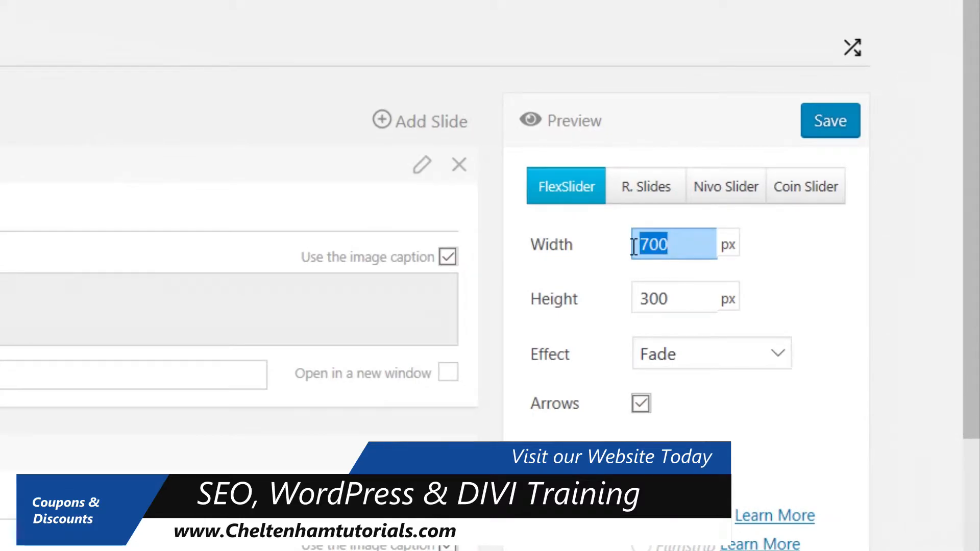
pyautogui.write('1920')
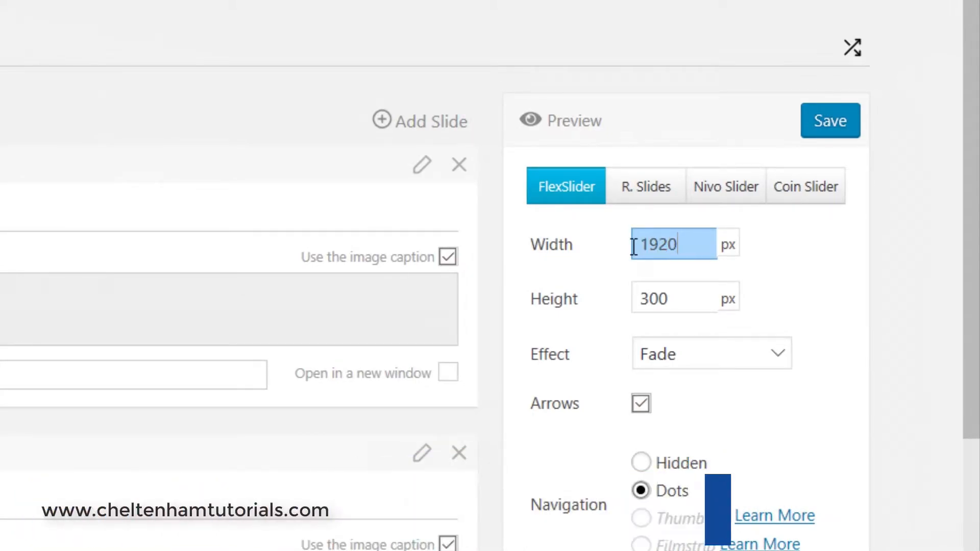
pyautogui.moveTo(669, 300); pyautogui.dragTo(597, 295)
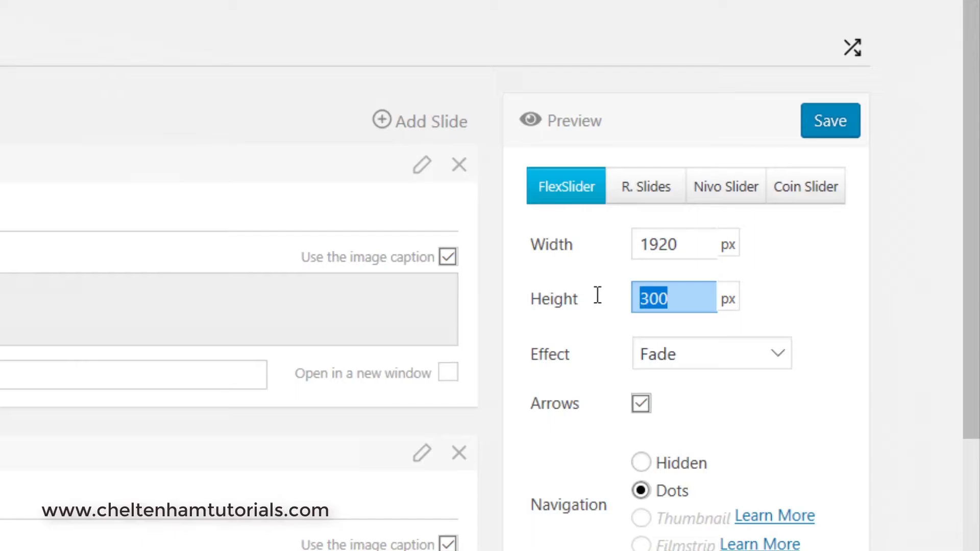
pyautogui.write('10')
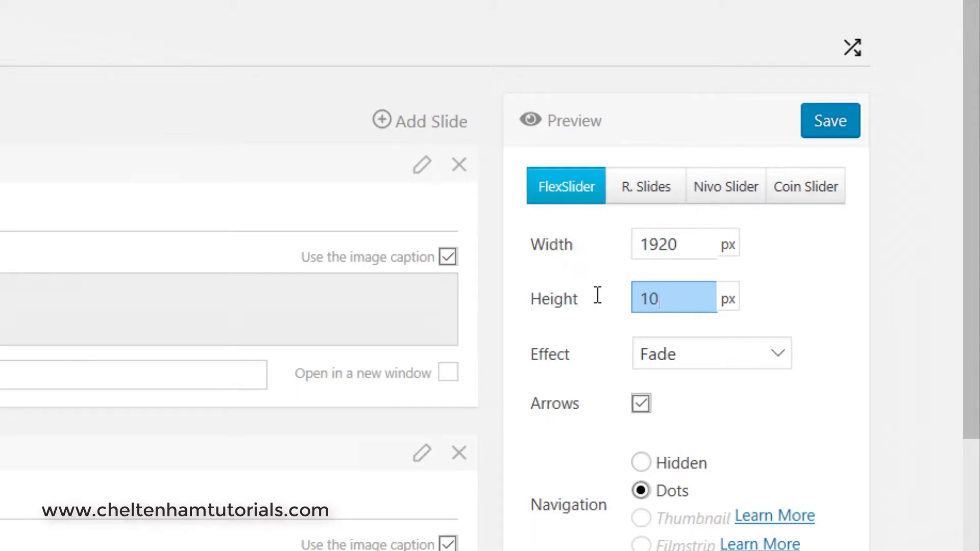
pyautogui.write('80')
pyautogui.click(816, 271)
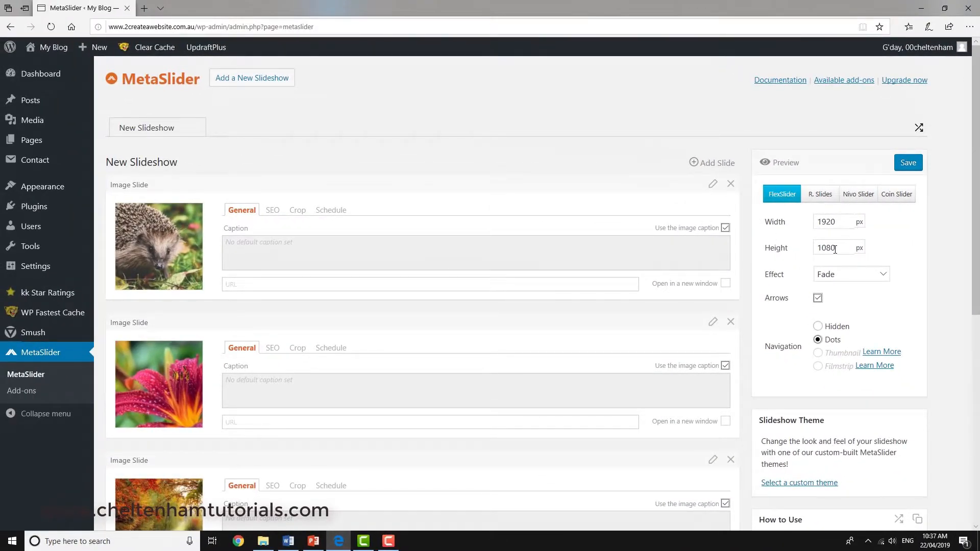
pyautogui.click(884, 276)
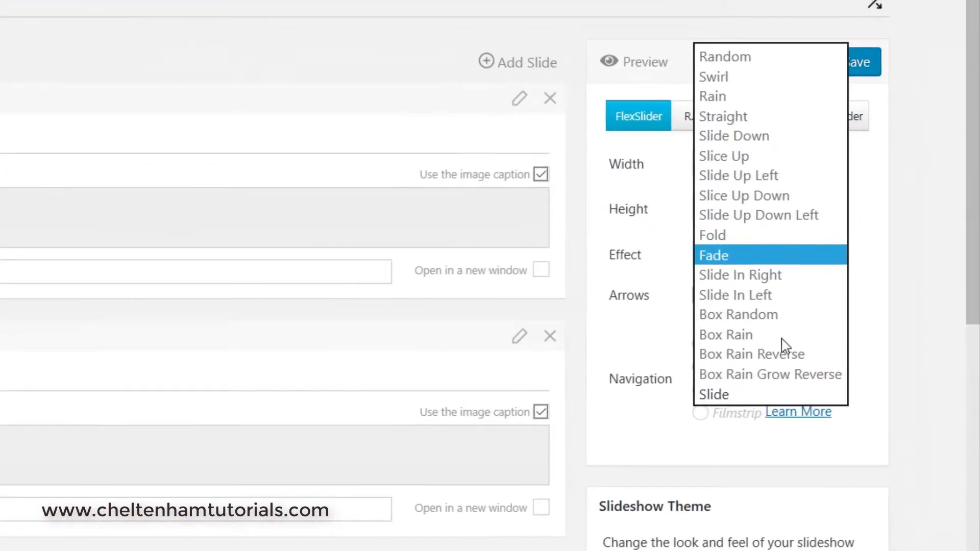
pyautogui.click(870, 214)
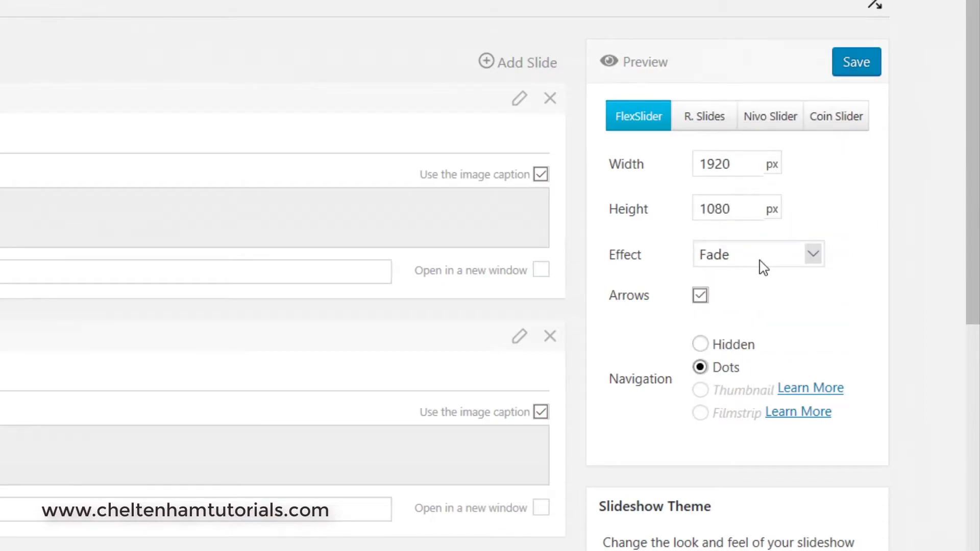
# Step: Turn off Hover pause in the slideshow's advanced settings
pyautogui.scroll(-3, 764, 276)
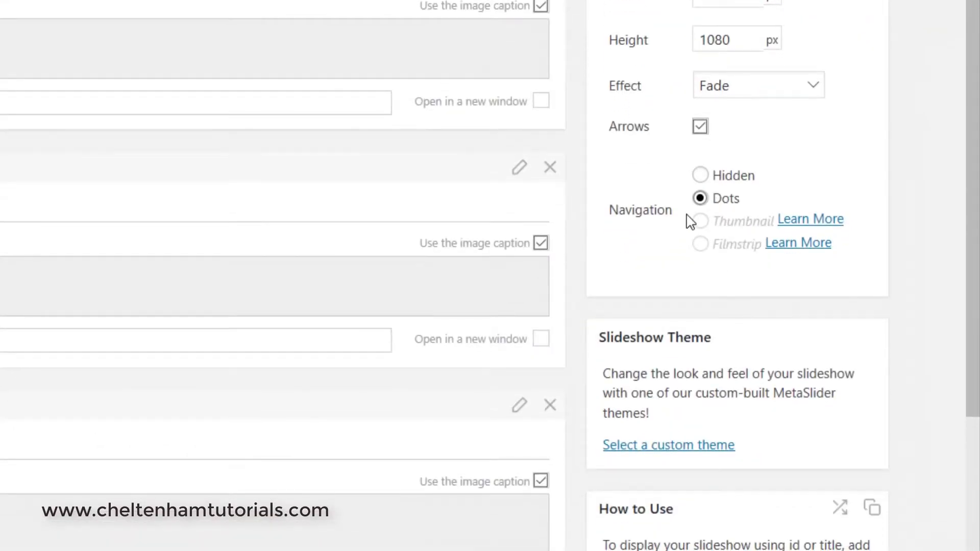
pyautogui.scroll(-3, 676, 264)
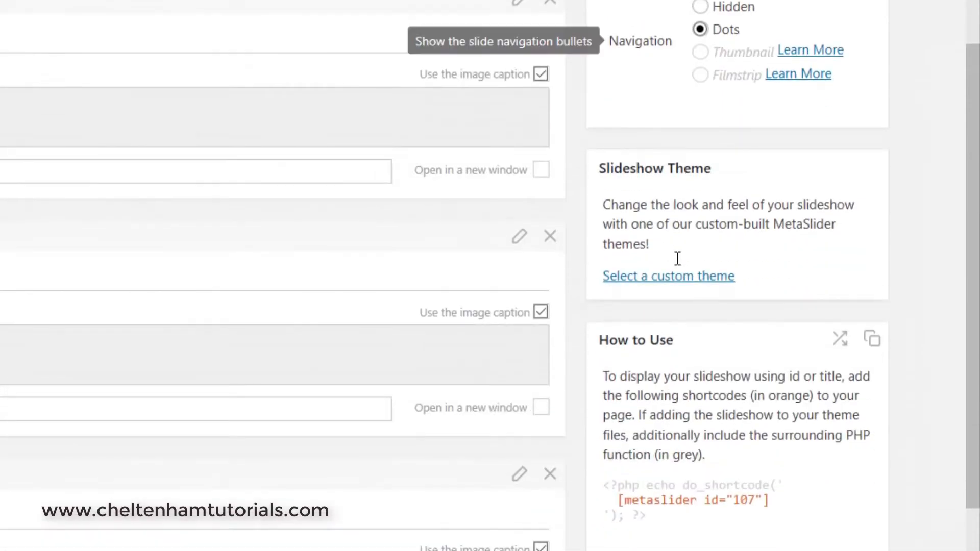
pyautogui.scroll(-4, 678, 259)
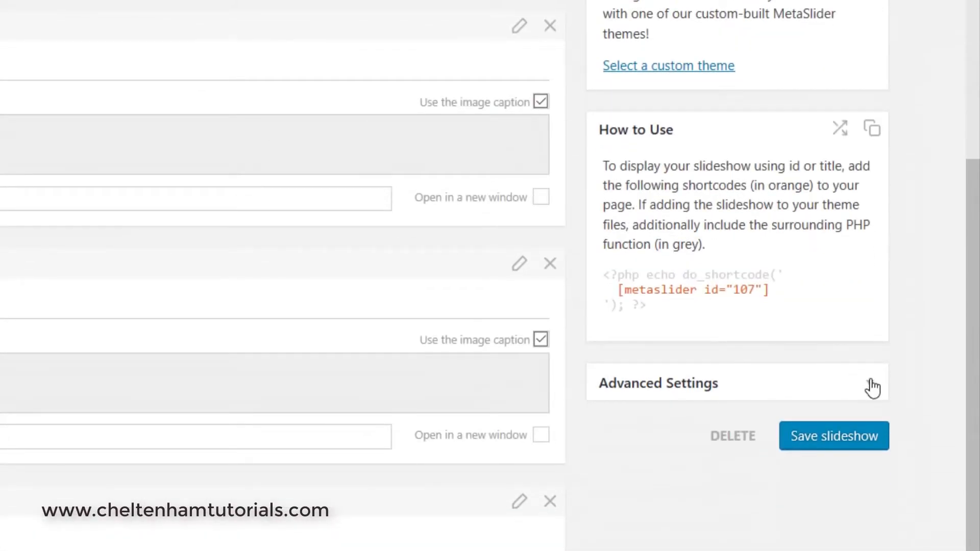
pyautogui.click(873, 388)
pyautogui.scroll(-5, 908, 370)
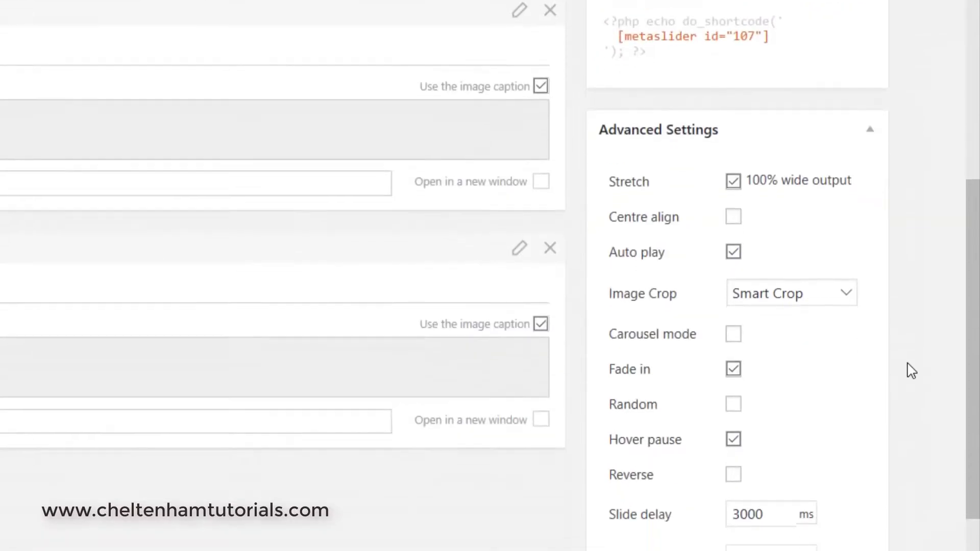
pyautogui.scroll(-3, 911, 371)
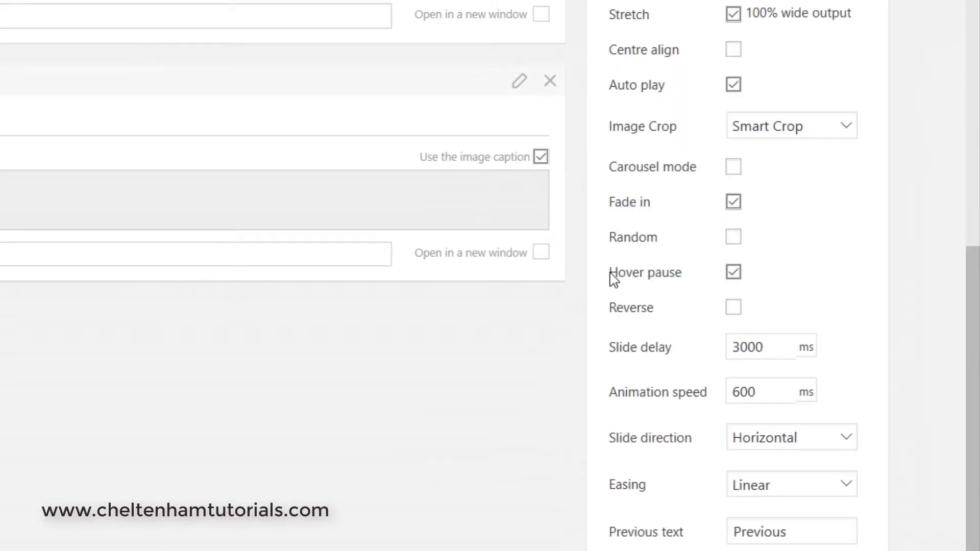
pyautogui.moveTo(628, 276)
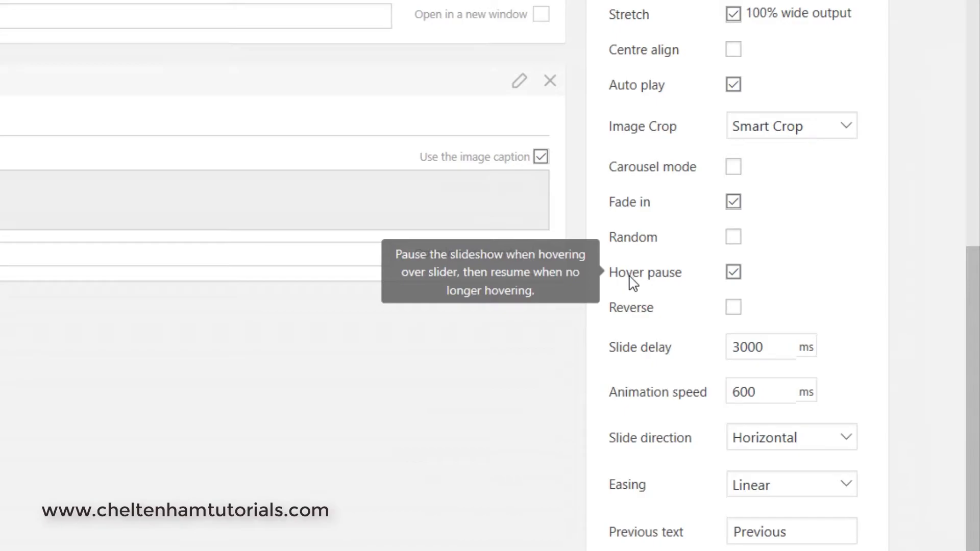
pyautogui.click(734, 276)
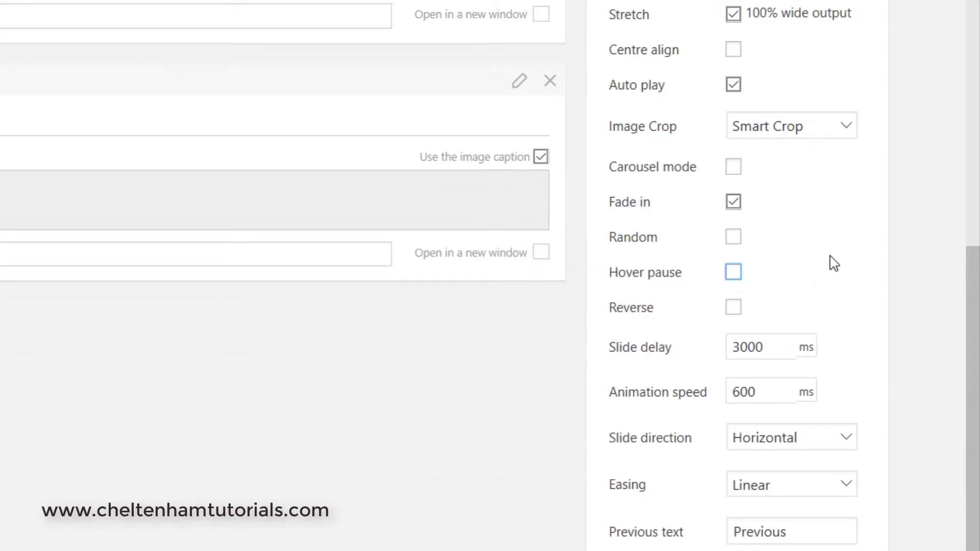
pyautogui.scroll(-3, 833, 263)
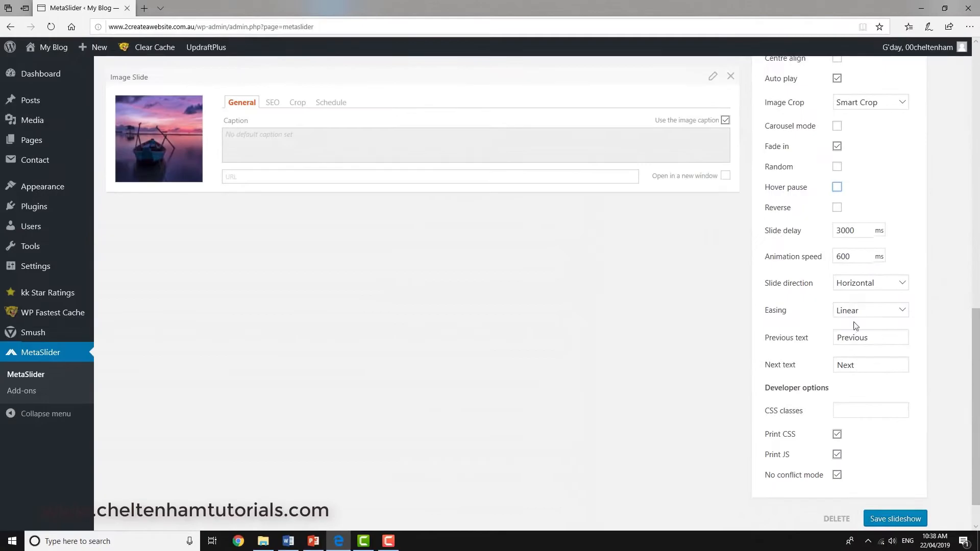
# Step: Try the R. Slides, Nivo Slider and Coin Slider types for the slideshow and switch back to FlexSlider
pyautogui.scroll(10, 838, 313)
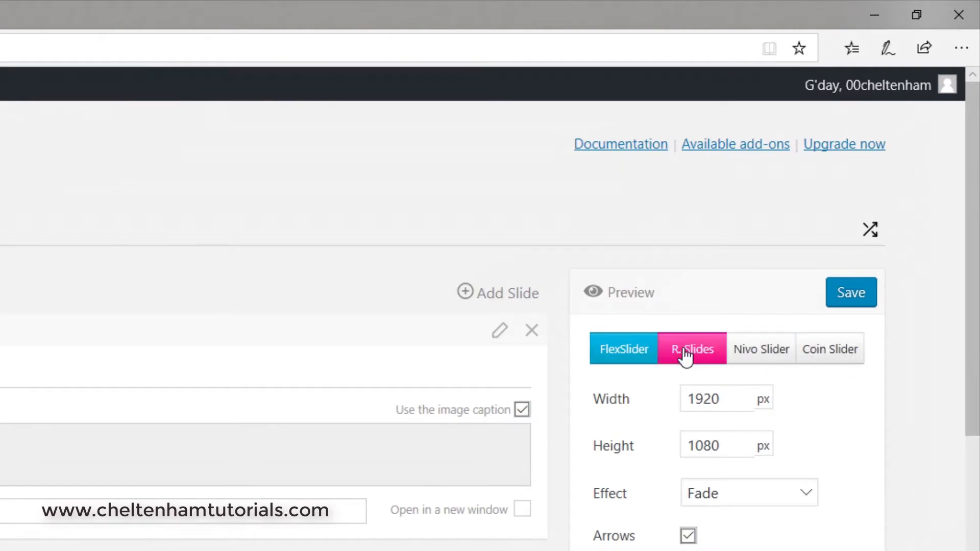
pyautogui.click(686, 354)
pyautogui.click(755, 358)
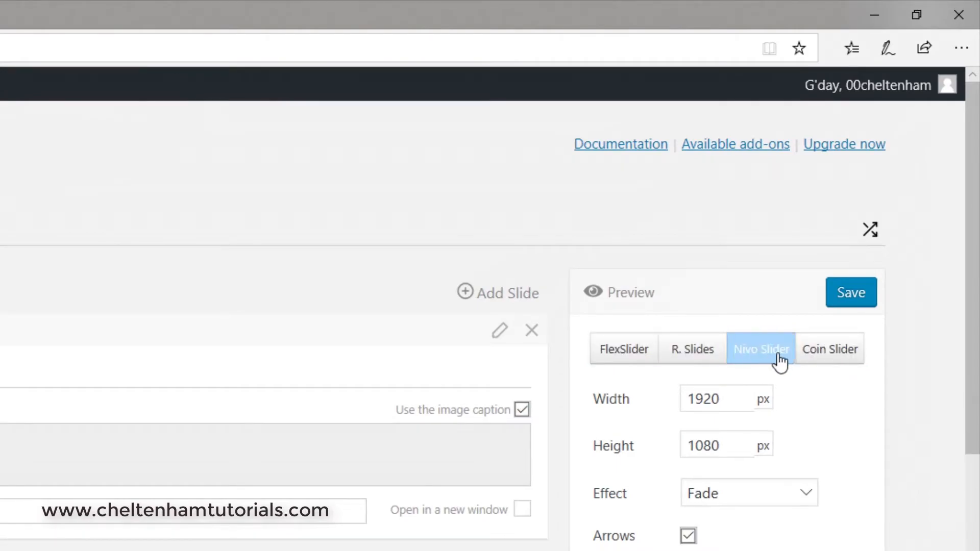
pyautogui.click(825, 361)
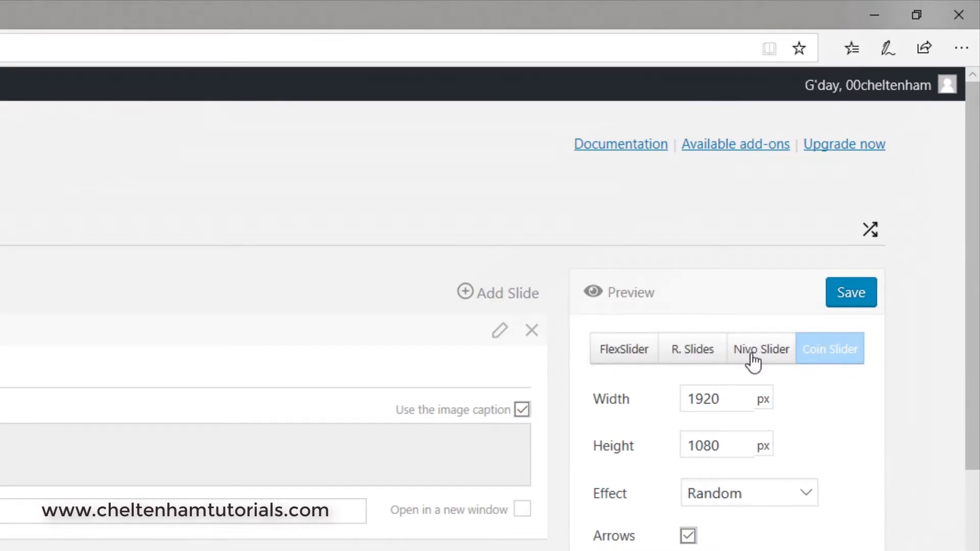
pyautogui.click(633, 356)
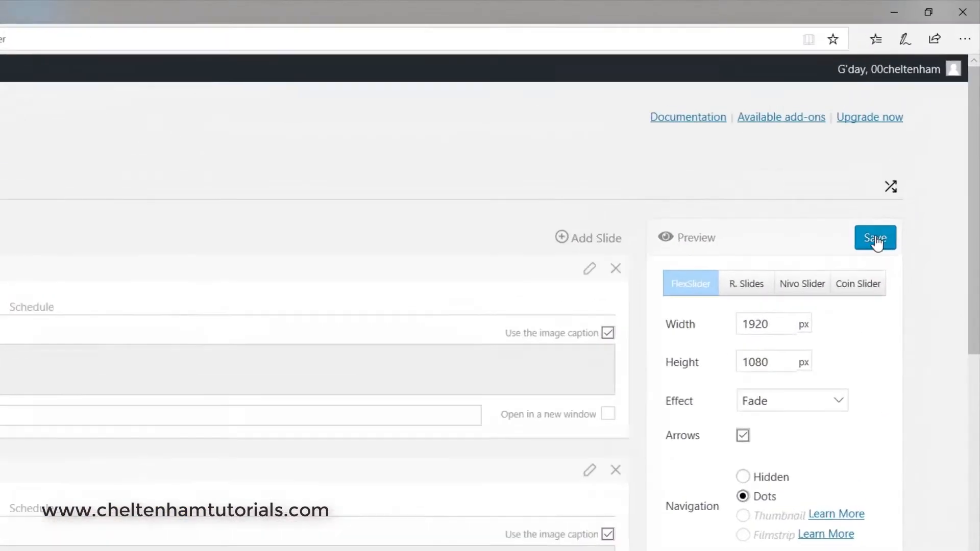
# Step: Look through the slideshow's image slides and their caption fields down to the last slide
pyautogui.scroll(-1, 480, 201)
pyautogui.scroll(-1, 480, 203)
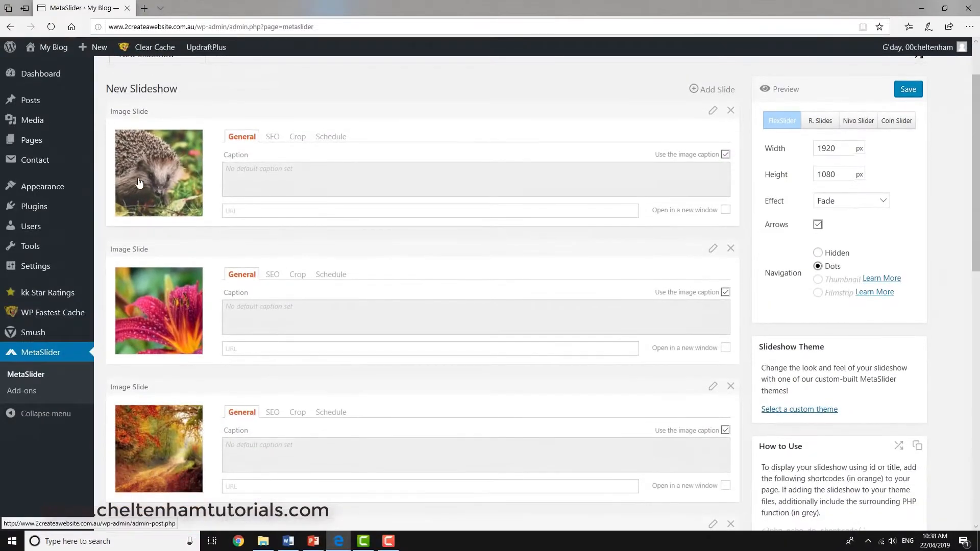
pyautogui.scroll(-6, 359, 230)
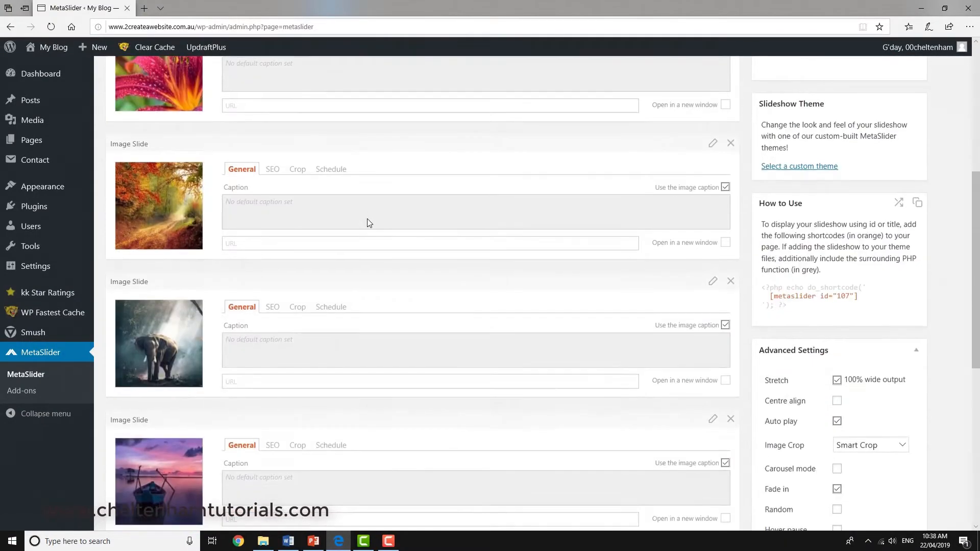
pyautogui.scroll(-2, 186, 333)
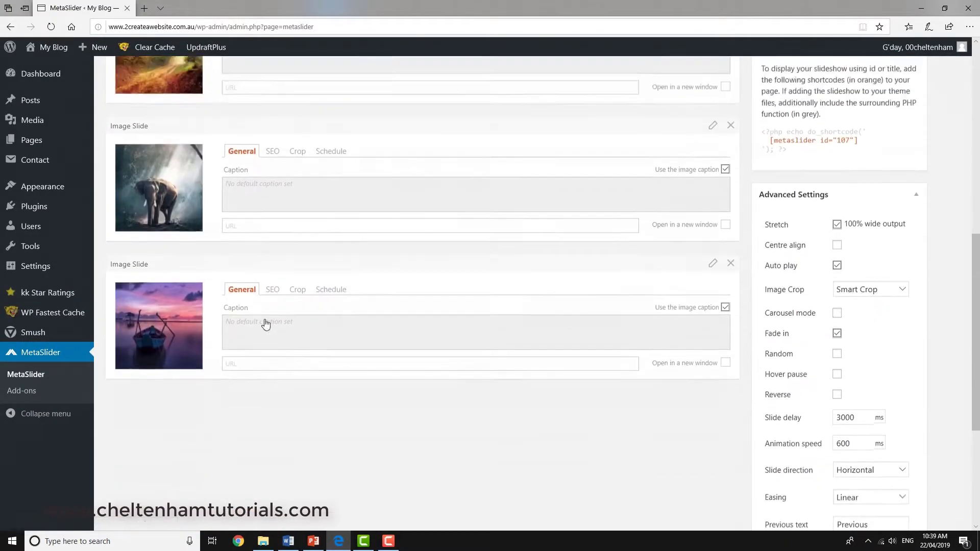
# Step: Save the slideshow and copy its shortcode [metaslider id="107"] from the usage instructions
pyautogui.scroll(3, 265, 323)
pyautogui.scroll(6, 265, 322)
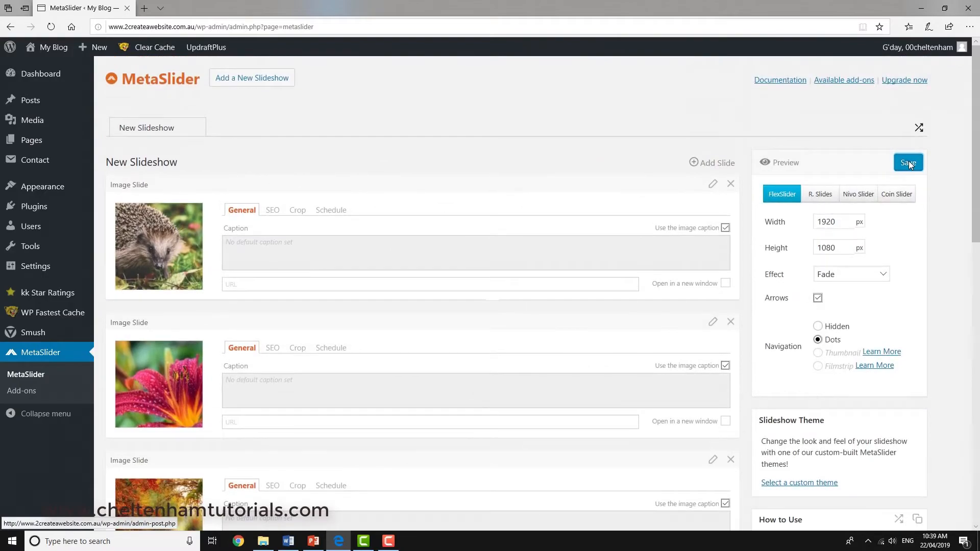
pyautogui.scroll(-7, 909, 163)
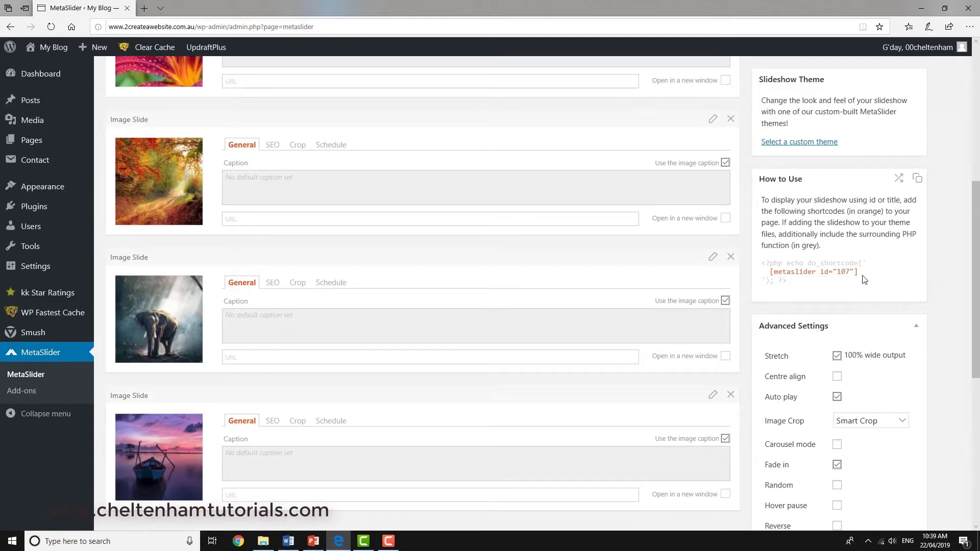
pyautogui.moveTo(862, 278); pyautogui.dragTo(770, 270)
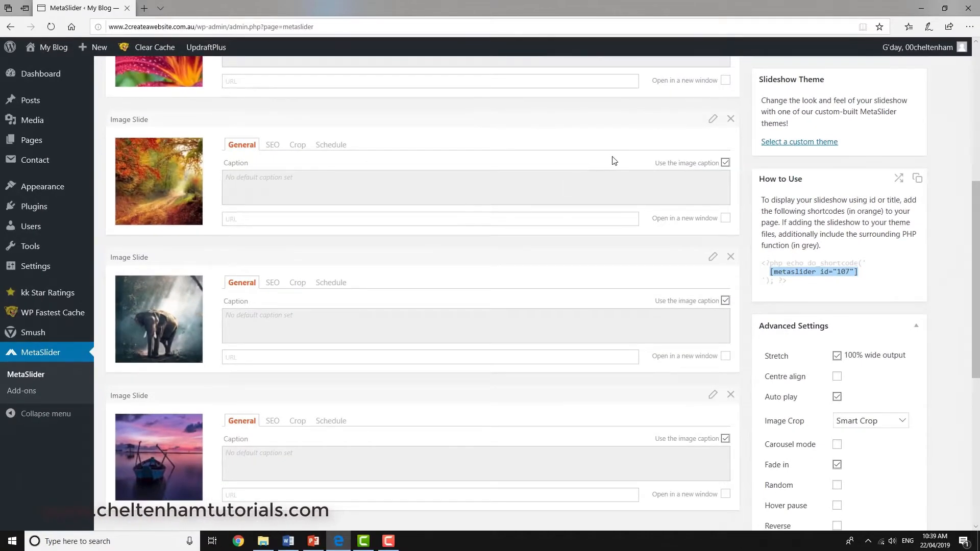
pyautogui.scroll(6, 613, 159)
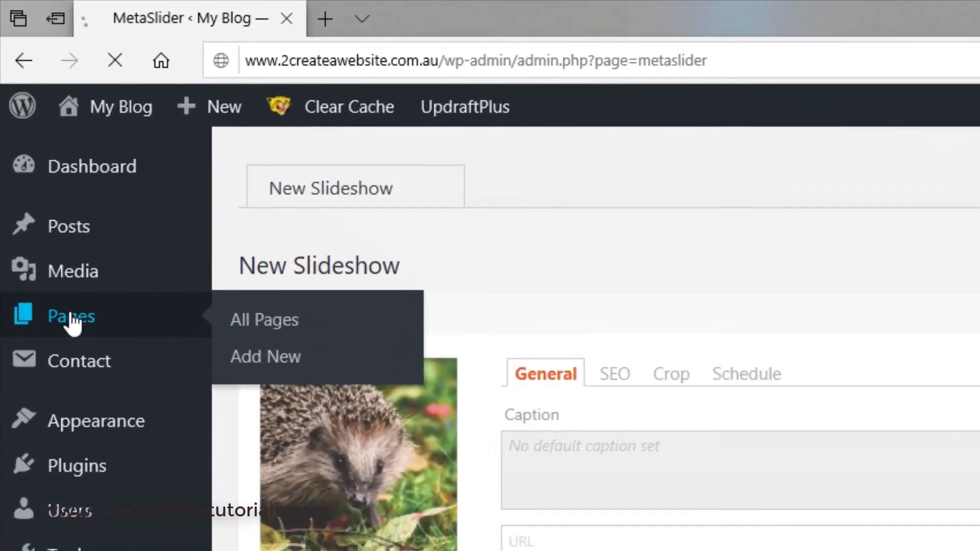
# Step: Open the Gallery page for editing and add an empty block between its title and the image gallery
pyautogui.click(31, 141)
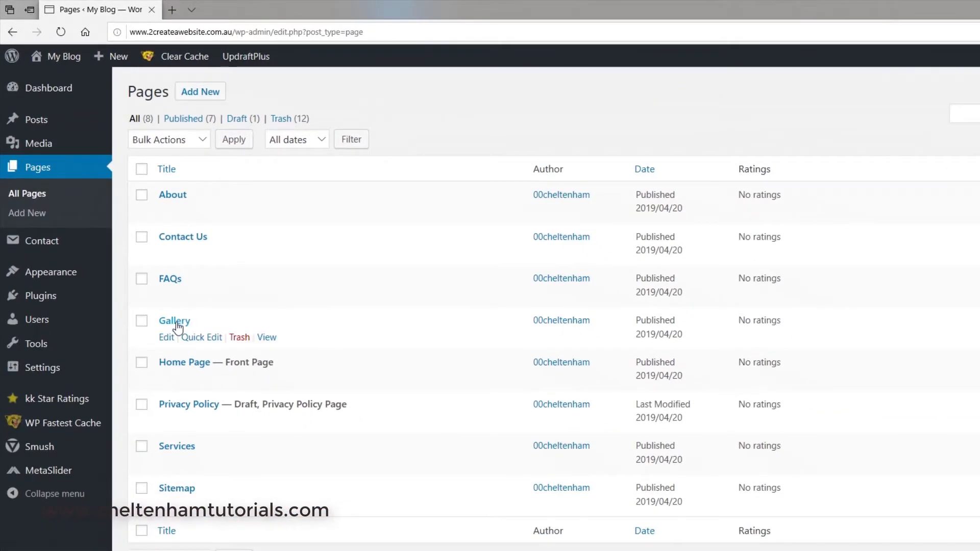
pyautogui.click(176, 322)
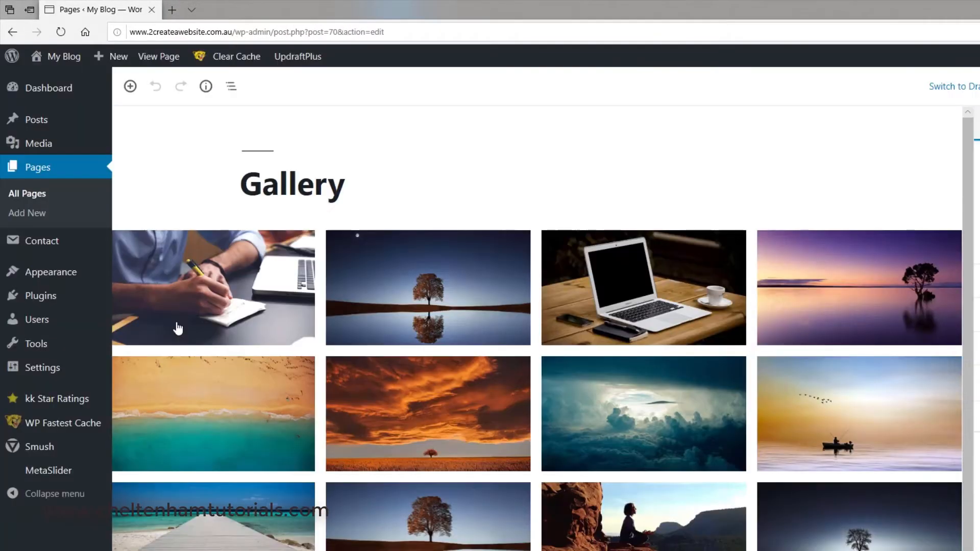
pyautogui.click(364, 190)
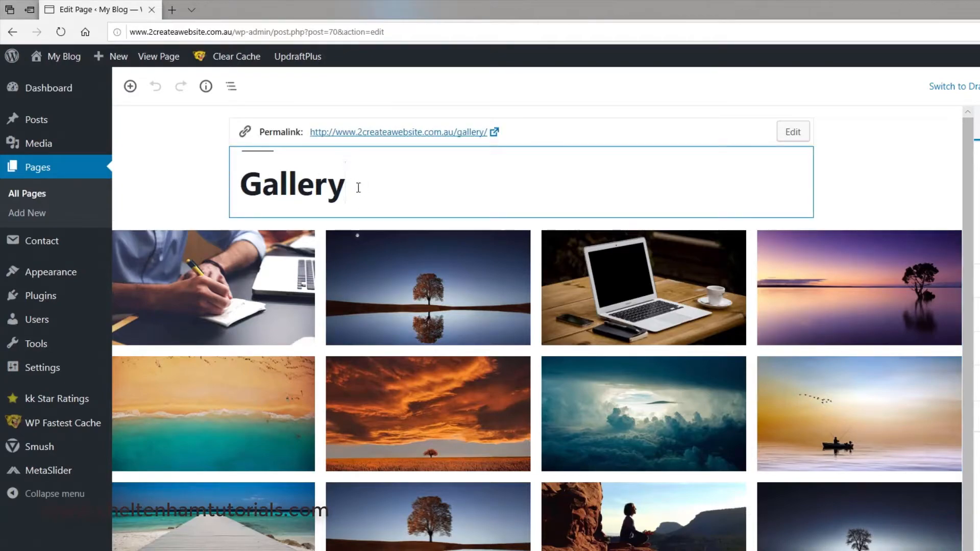
pyautogui.press('Return')
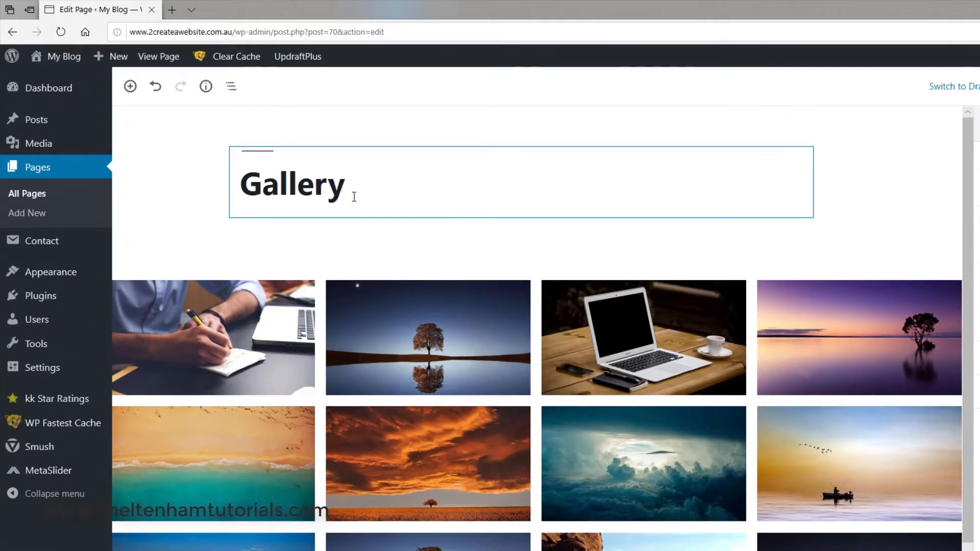
pyautogui.click(288, 243)
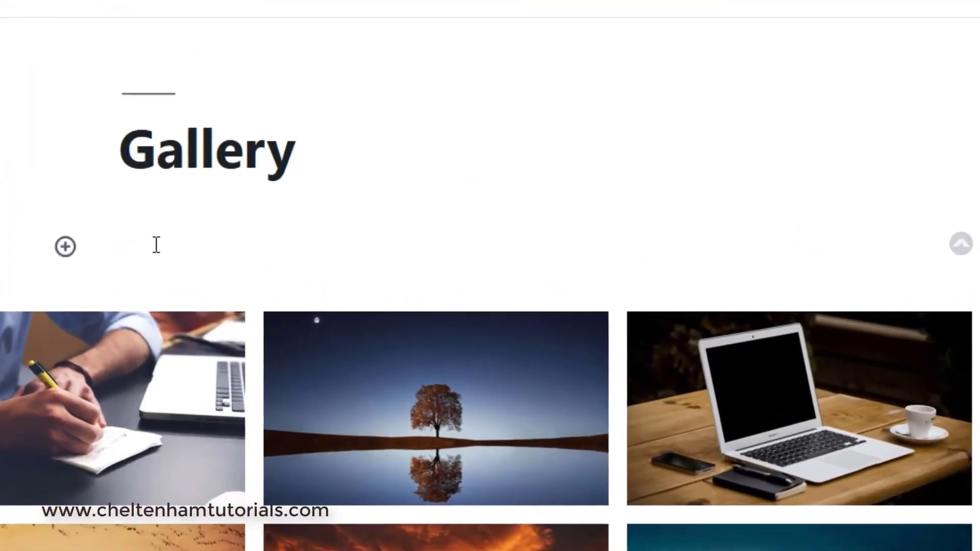
# Step: Insert the shortcode [metaslider id="107"] into the empty block and update the Gallery page
pyautogui.write('[metaslider id="107"]')
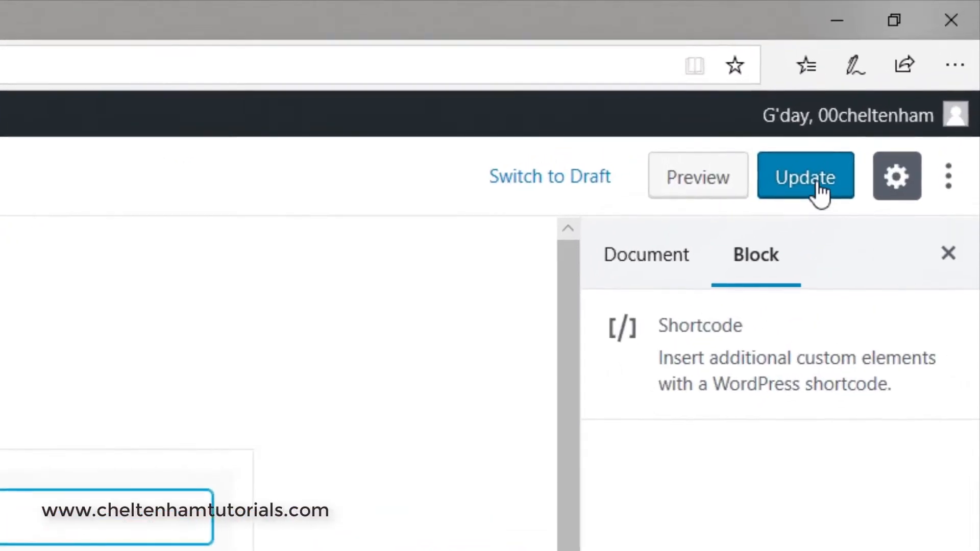
pyautogui.click(913, 75)
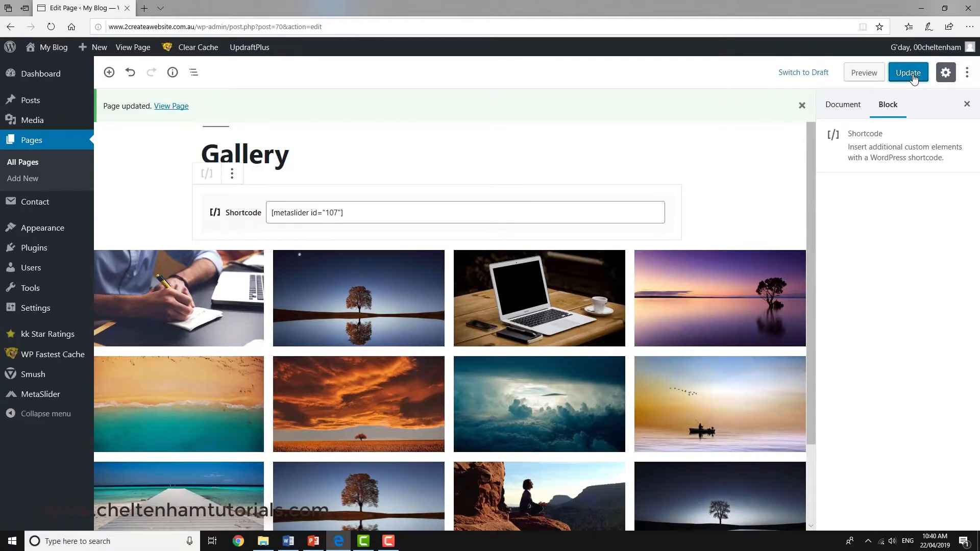
pyautogui.click(913, 74)
# Step: Visit the live site and examine the slideshow on its Gallery page
pyautogui.moveTo(60, 56)
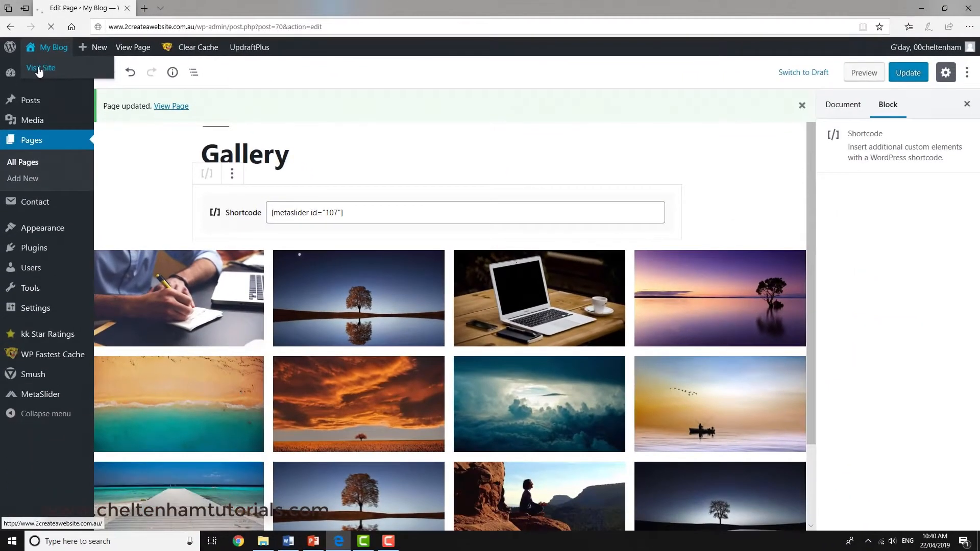
pyautogui.click(39, 70)
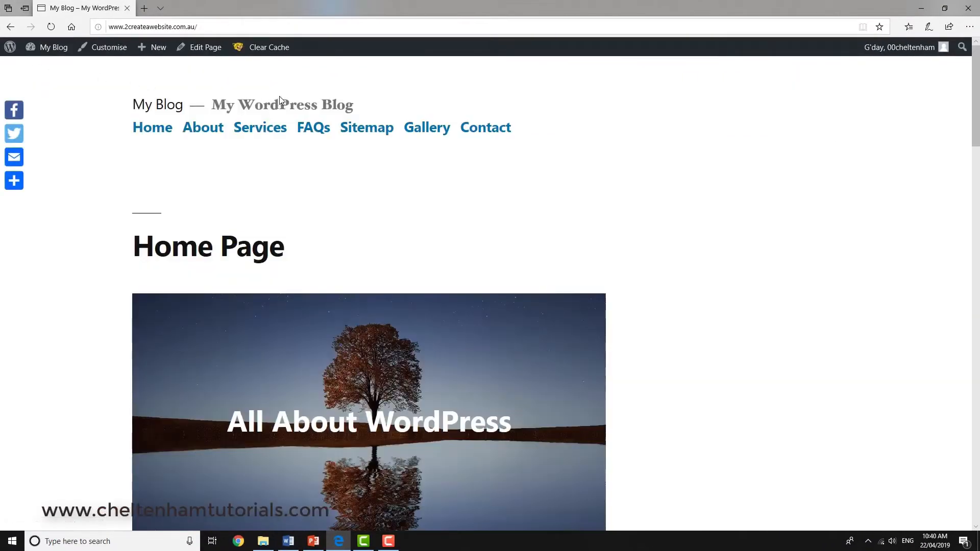
pyautogui.click(435, 132)
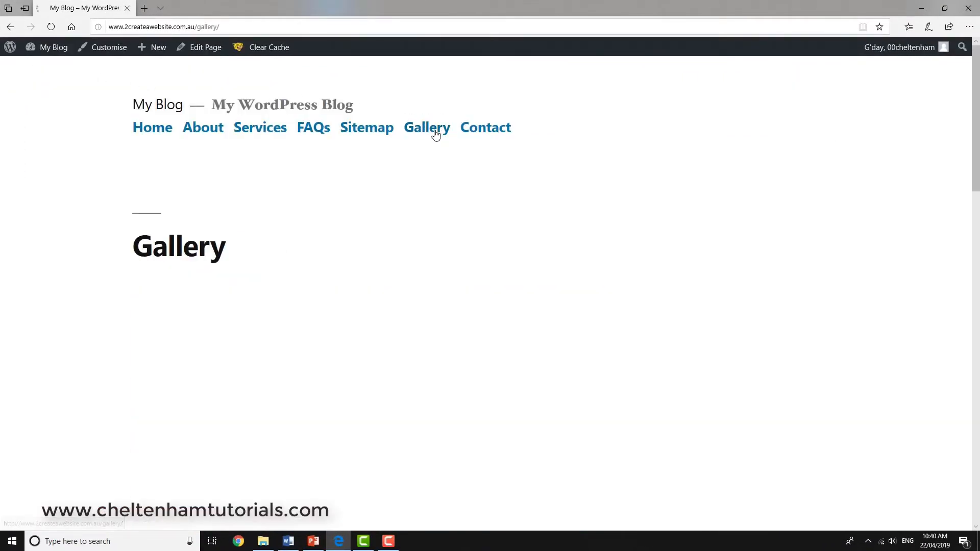
pyautogui.scroll(-2, 553, 241)
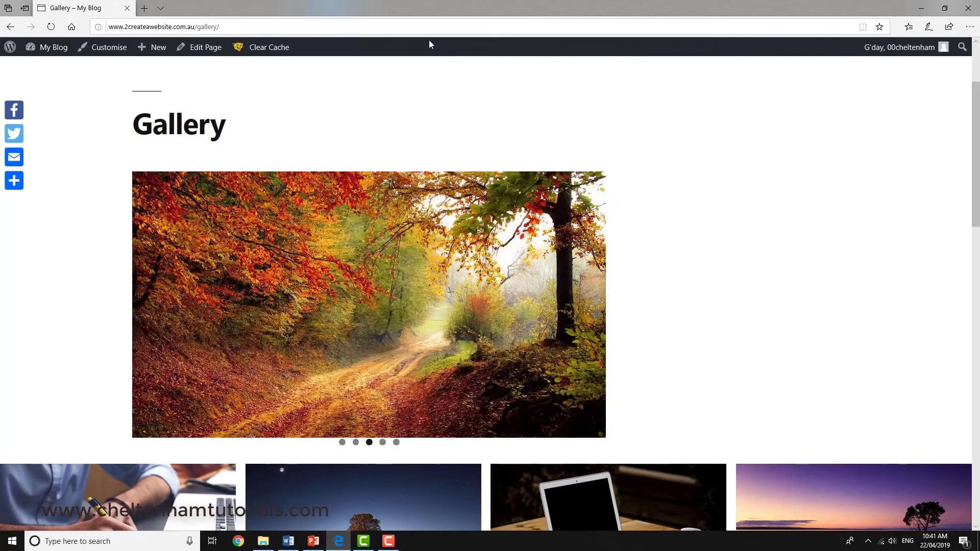
# Step: Return to the slideshow in MetaSlider and look at the replacement image options for the hedgehog slide without replacing it
pyautogui.click(58, 54)
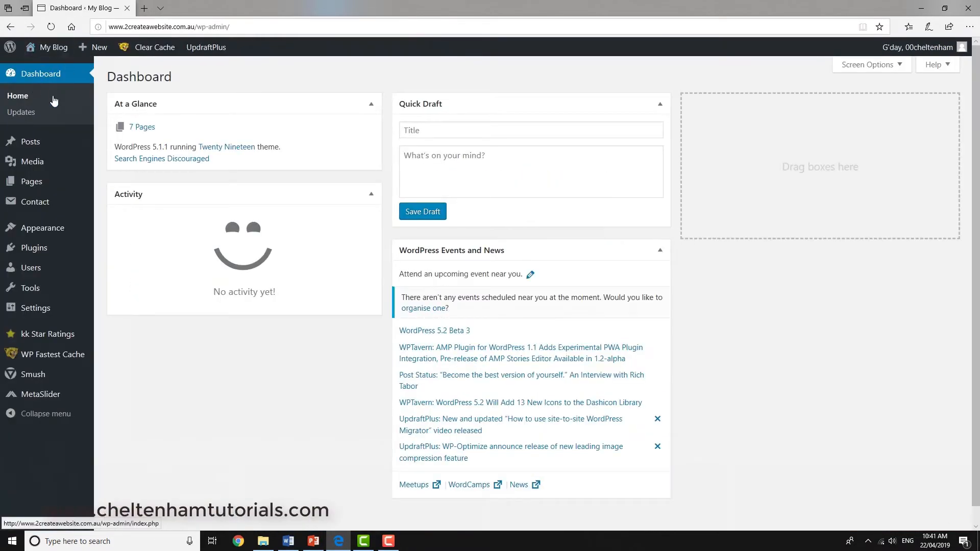
pyautogui.moveTo(60, 263)
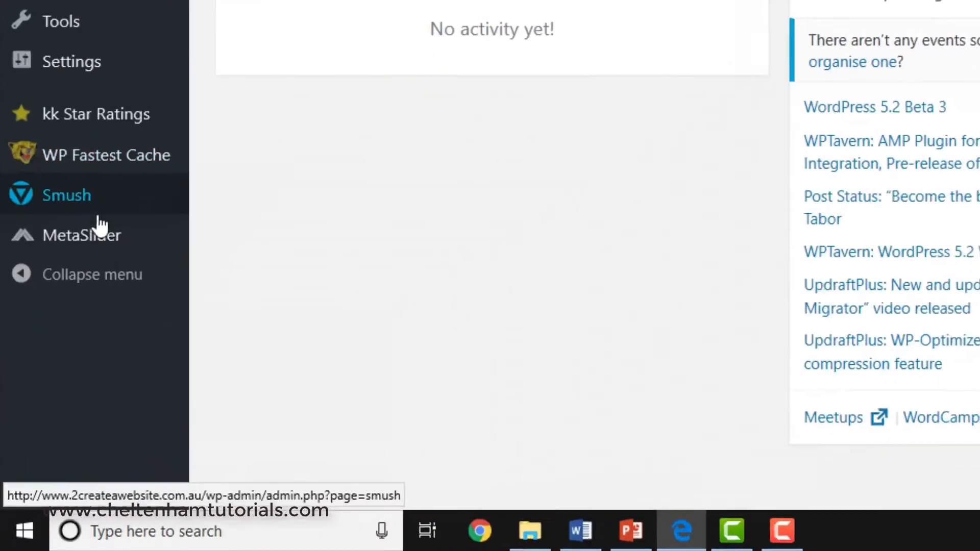
pyautogui.moveTo(48, 398)
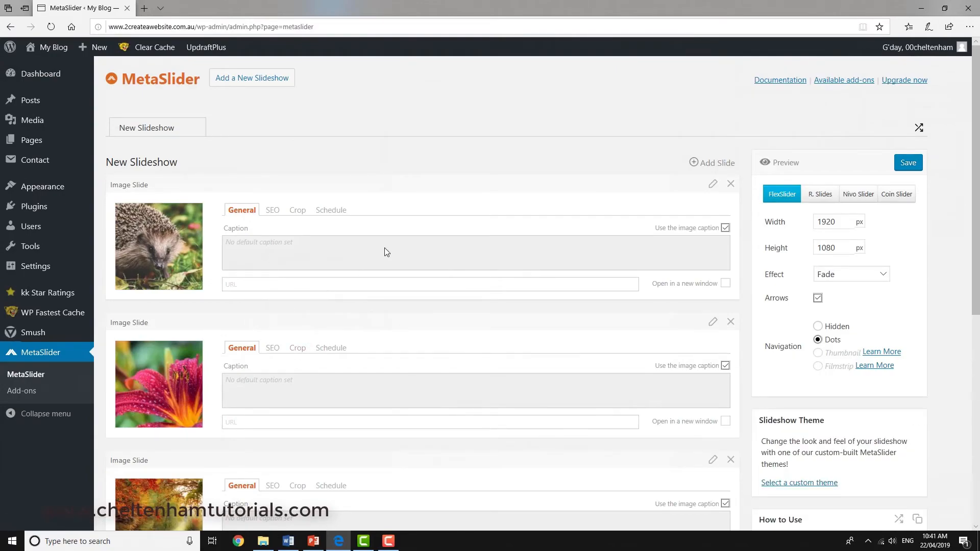
pyautogui.click(174, 251)
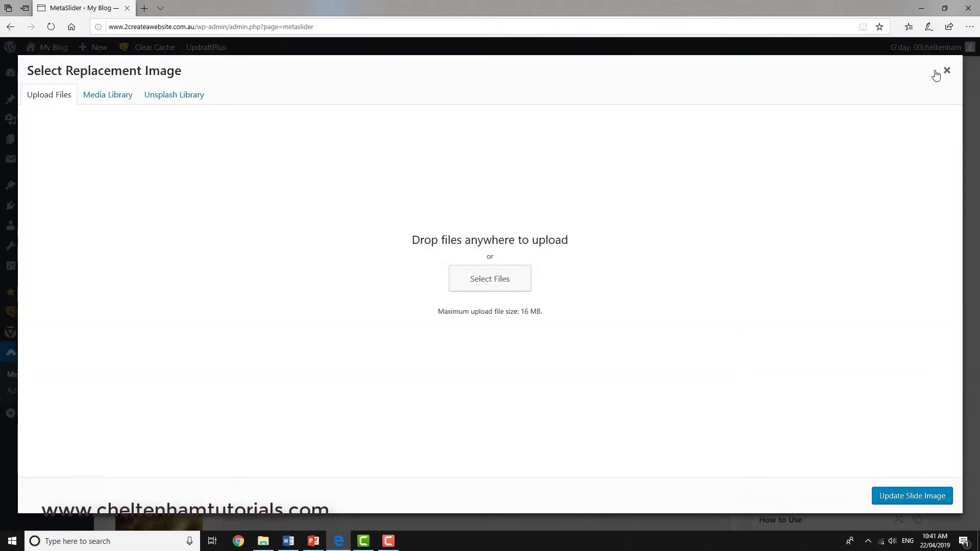
pyautogui.click(944, 71)
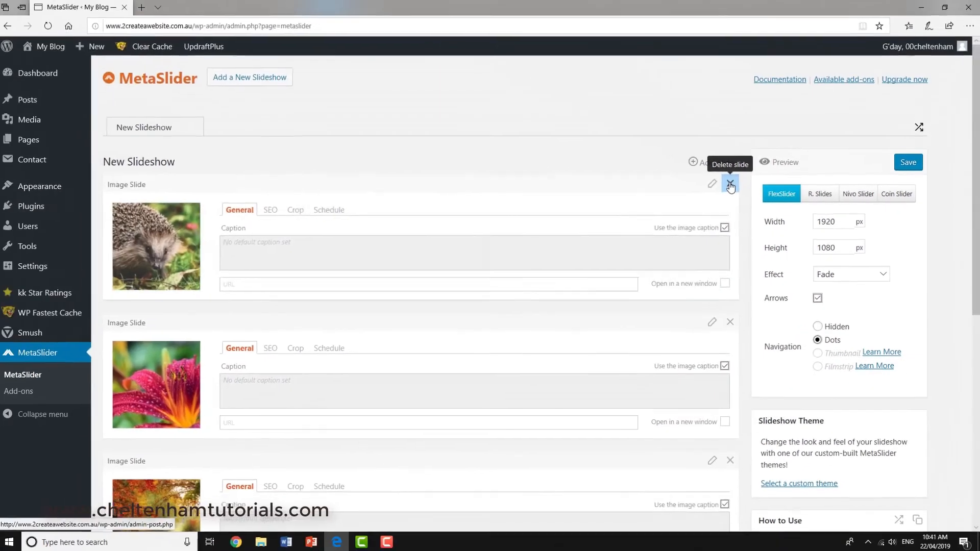
# Step: Delete the hedgehog slide from the slideshow, check the remaining slides and save
pyautogui.click(483, 60)
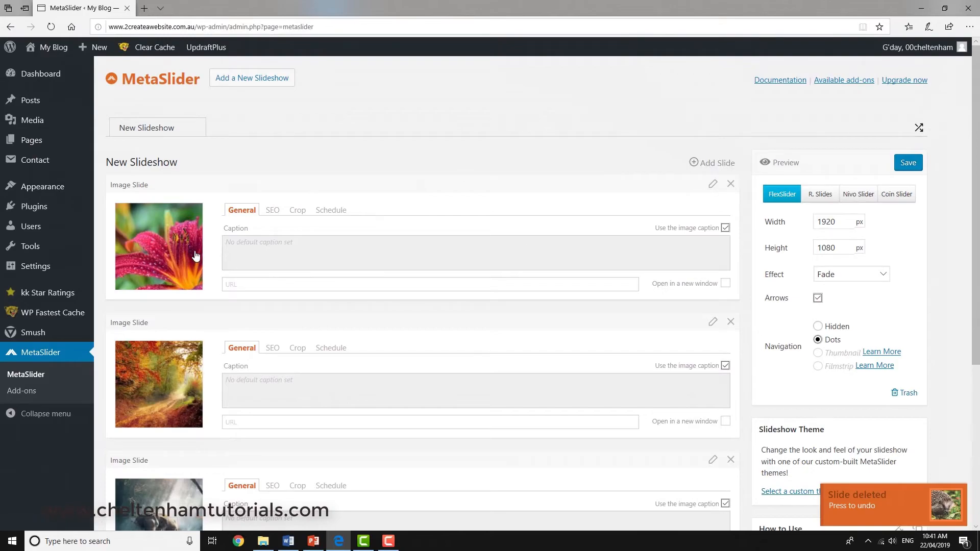
pyautogui.scroll(-4, 236, 474)
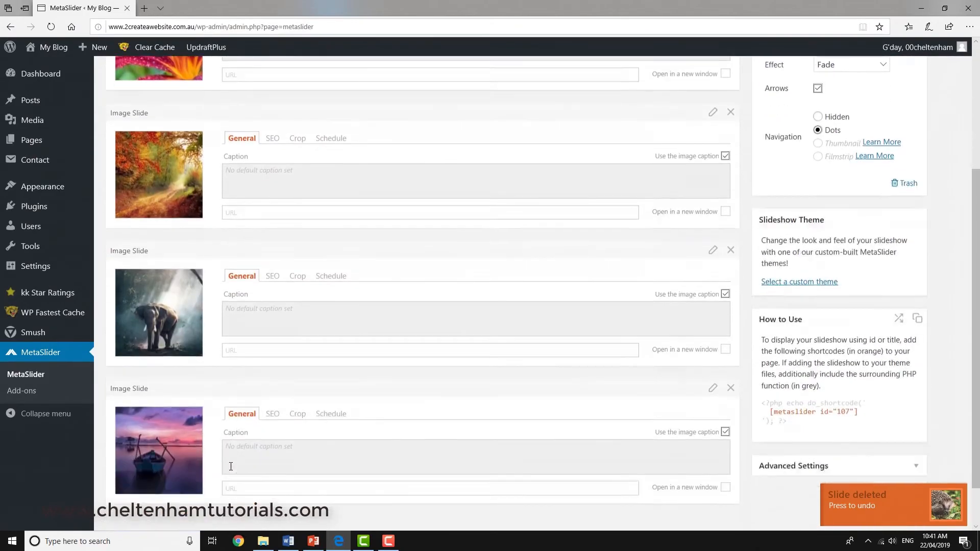
pyautogui.scroll(4, 345, 393)
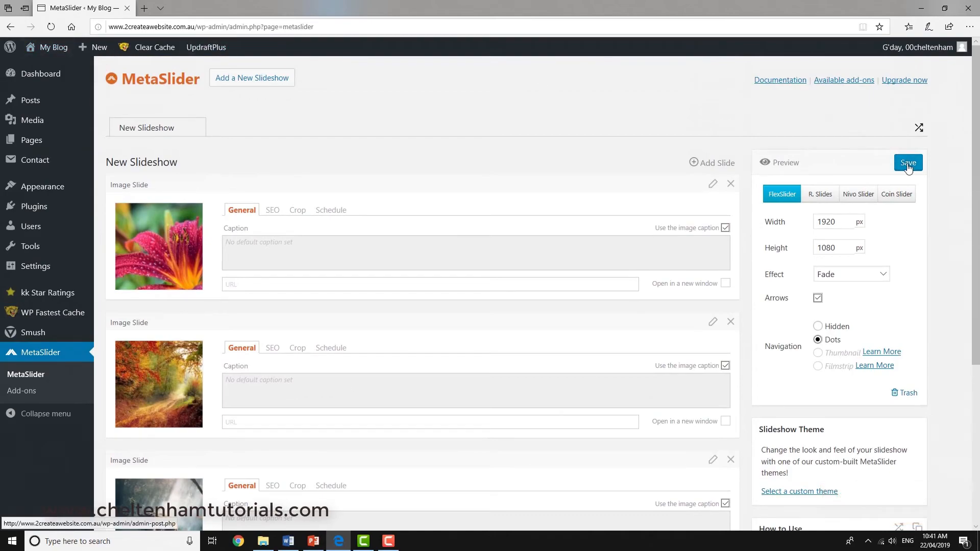
# Step: Visit the live Gallery page again to check the slideshow without the hedgehog slide
pyautogui.moveTo(38, 51)
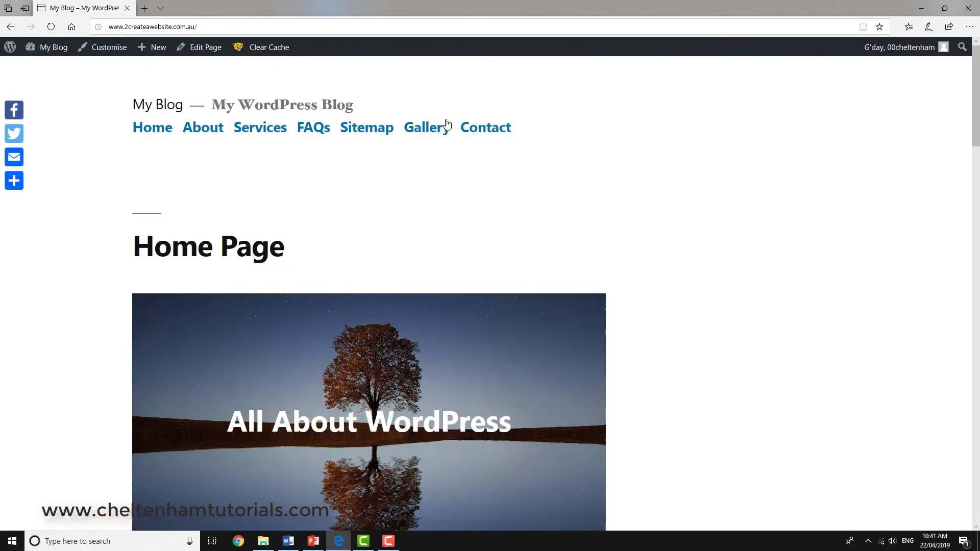
pyautogui.click(439, 132)
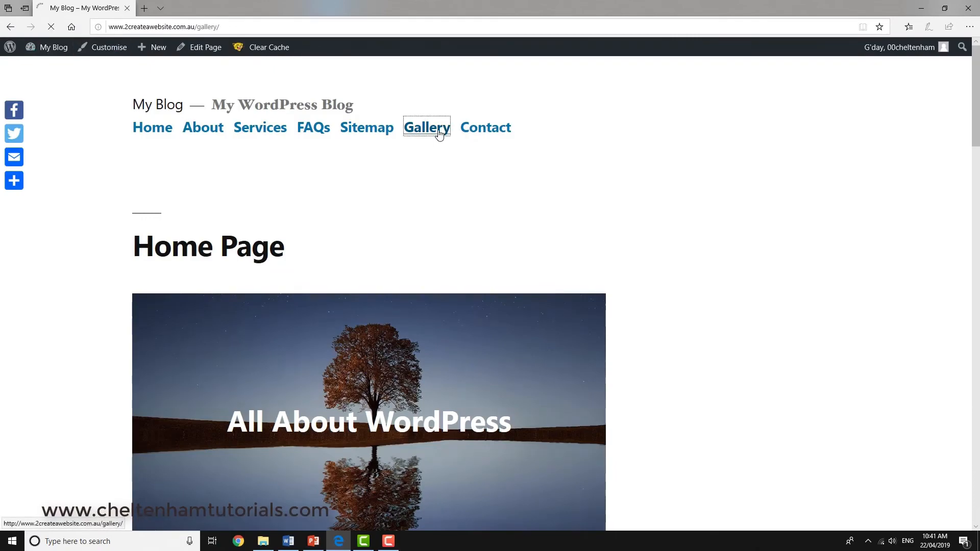
pyautogui.scroll(-3, 745, 257)
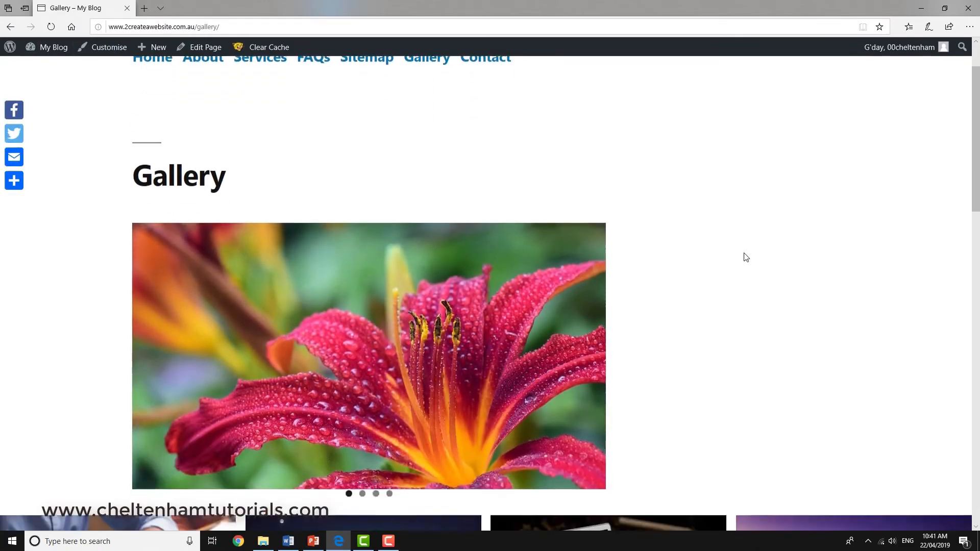